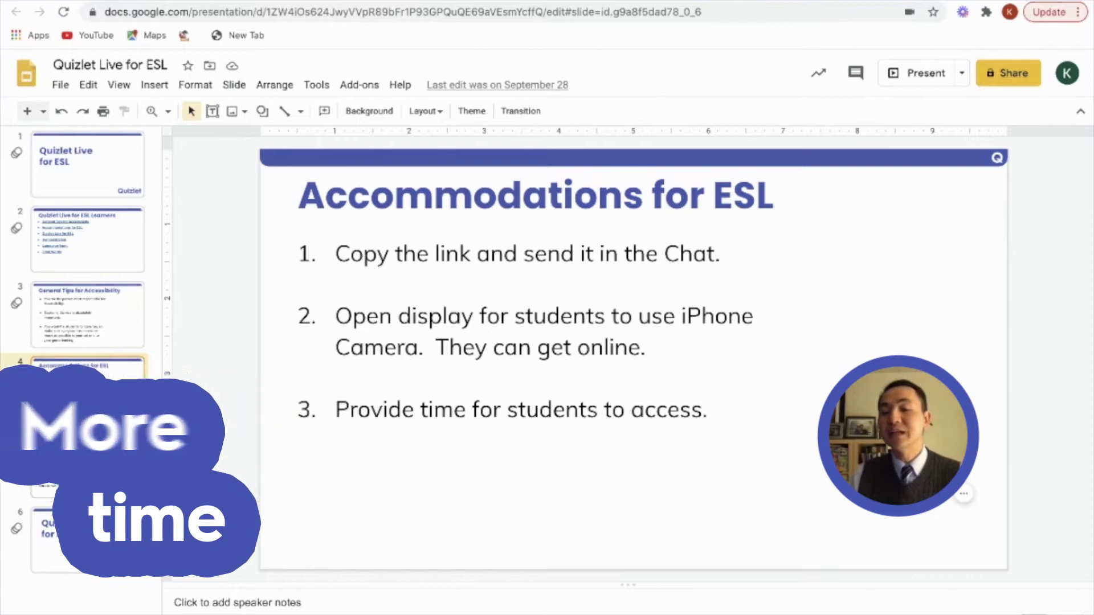
Advance to slide 5, the continued Accommodations for ESL slide
{"action": "left_click", "coordinate": [92, 468]}
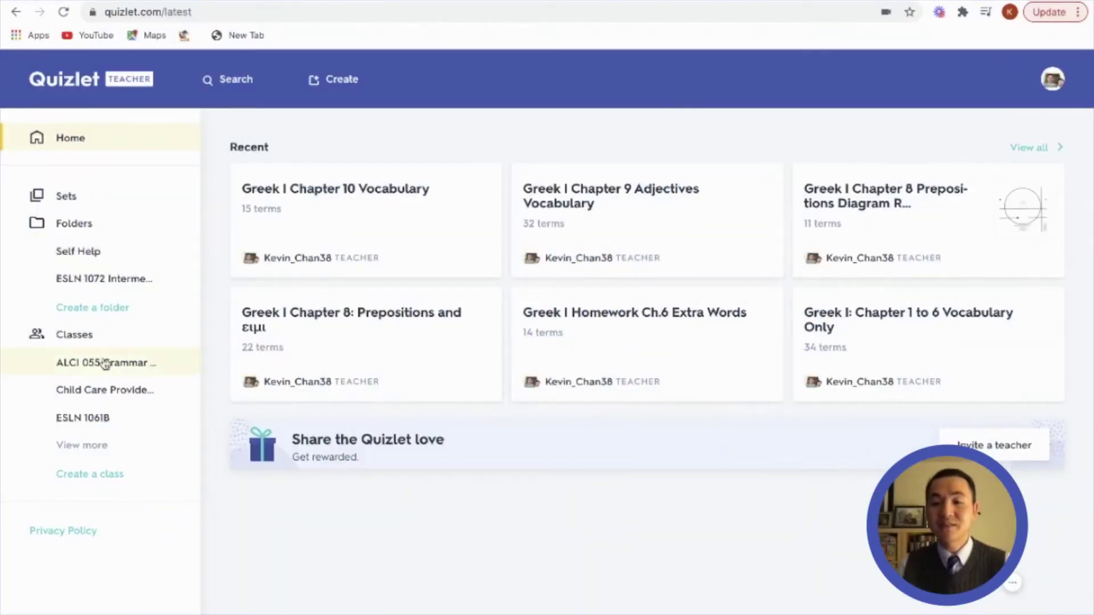
Open Chapter 2: Clothing from the Child Care Provider Fall 2017 class and browse its picture terms
{"action": "left_click", "coordinate": [86, 389]}
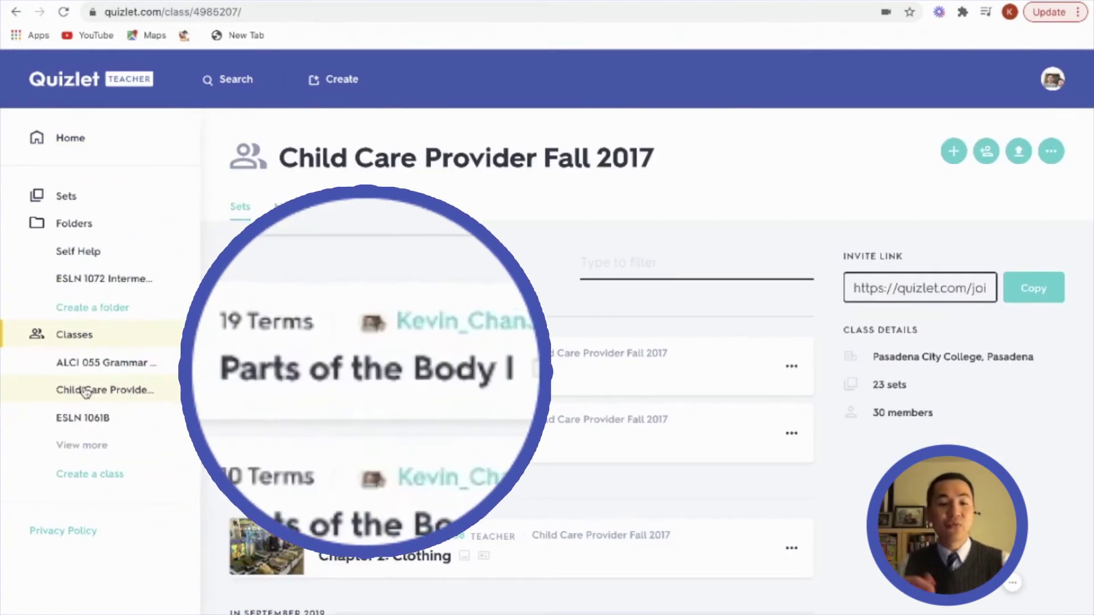
{"action": "scroll", "coordinate": [261, 408], "scroll_direction": "down", "scroll_amount": 3}
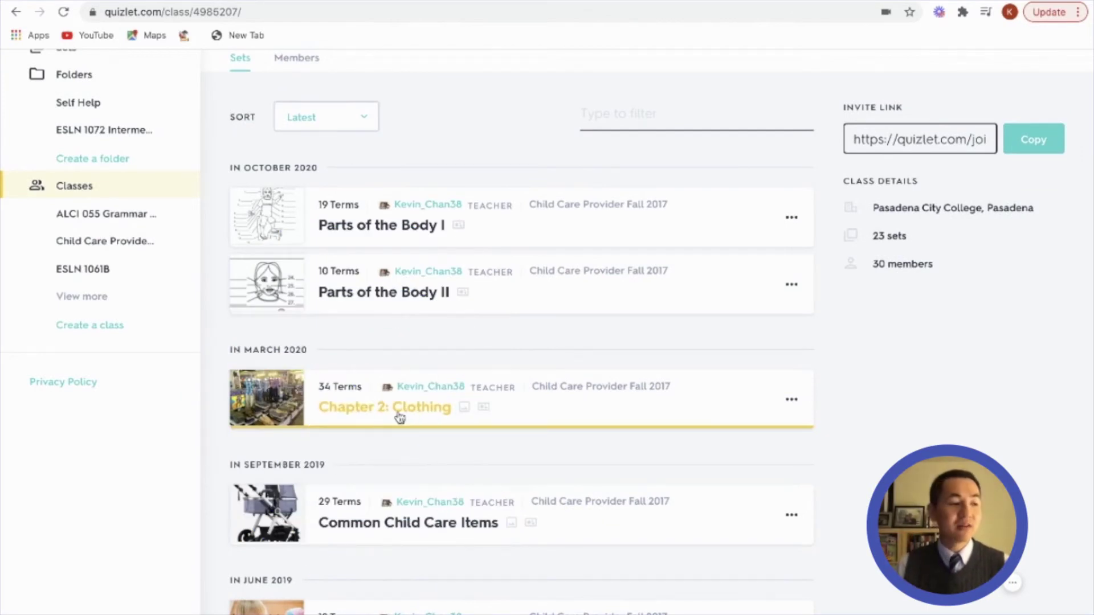
{"action": "left_click", "coordinate": [400, 417]}
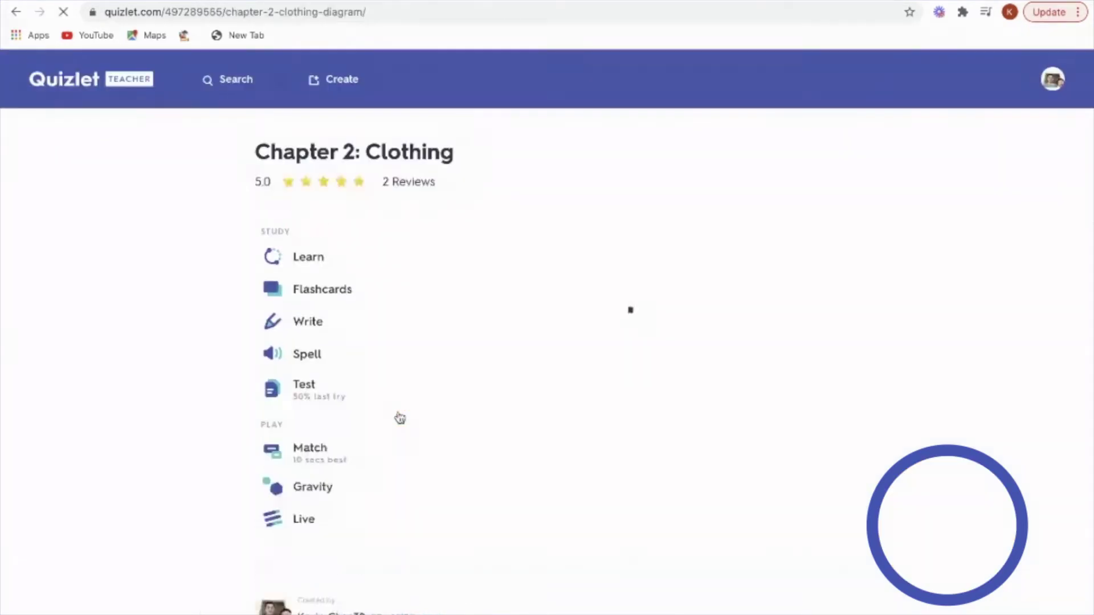
{"action": "scroll", "coordinate": [526, 470], "scroll_direction": "down", "scroll_amount": 6}
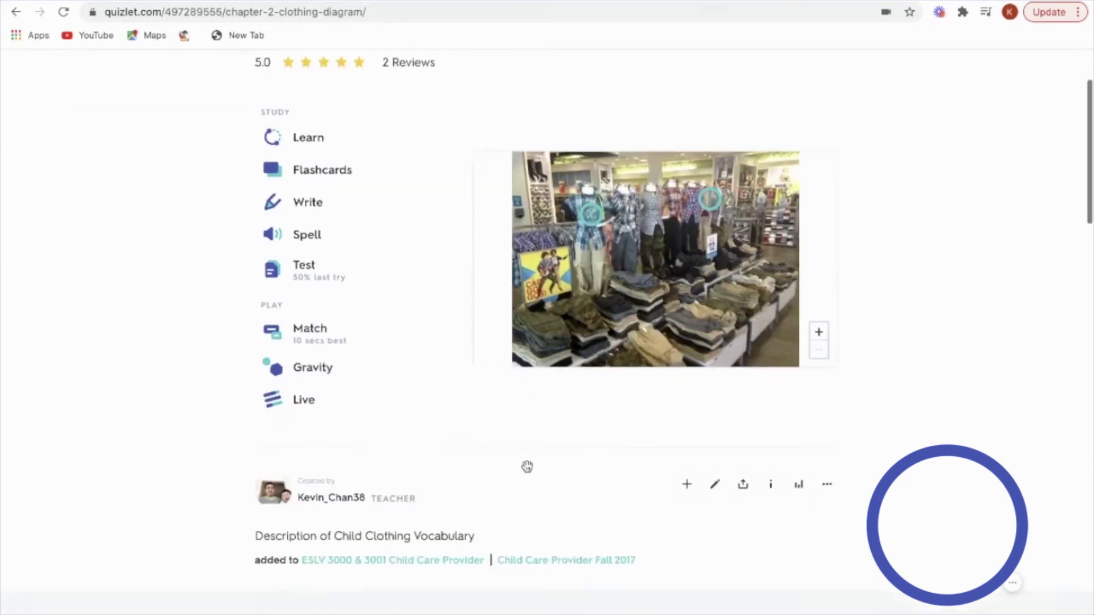
{"action": "scroll", "coordinate": [527, 470], "scroll_direction": "down", "scroll_amount": 5}
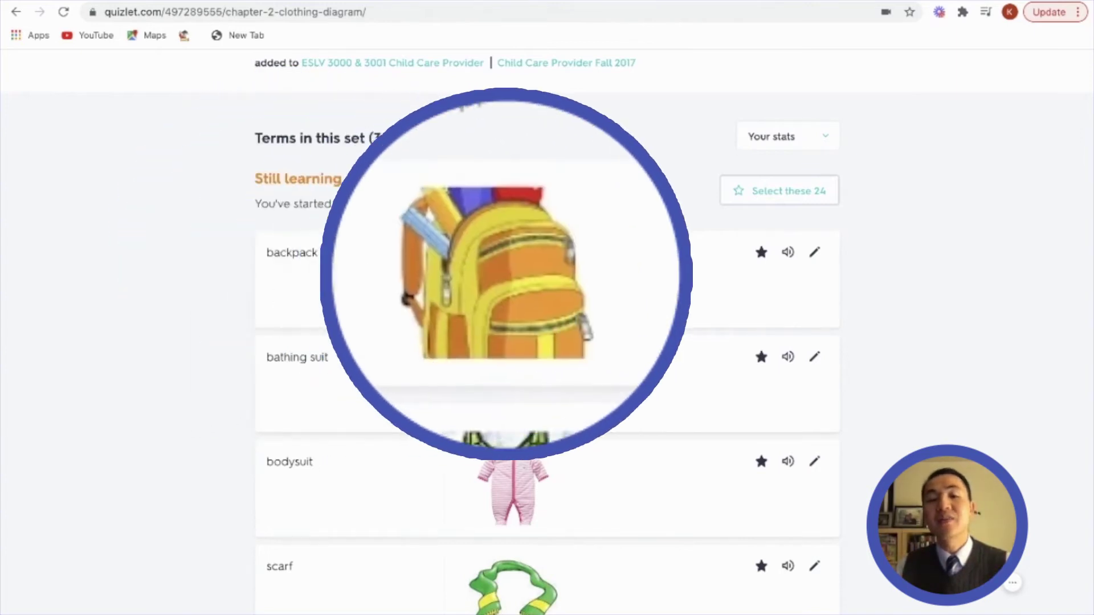
{"action": "scroll", "coordinate": [395, 398], "scroll_direction": "down", "scroll_amount": 7}
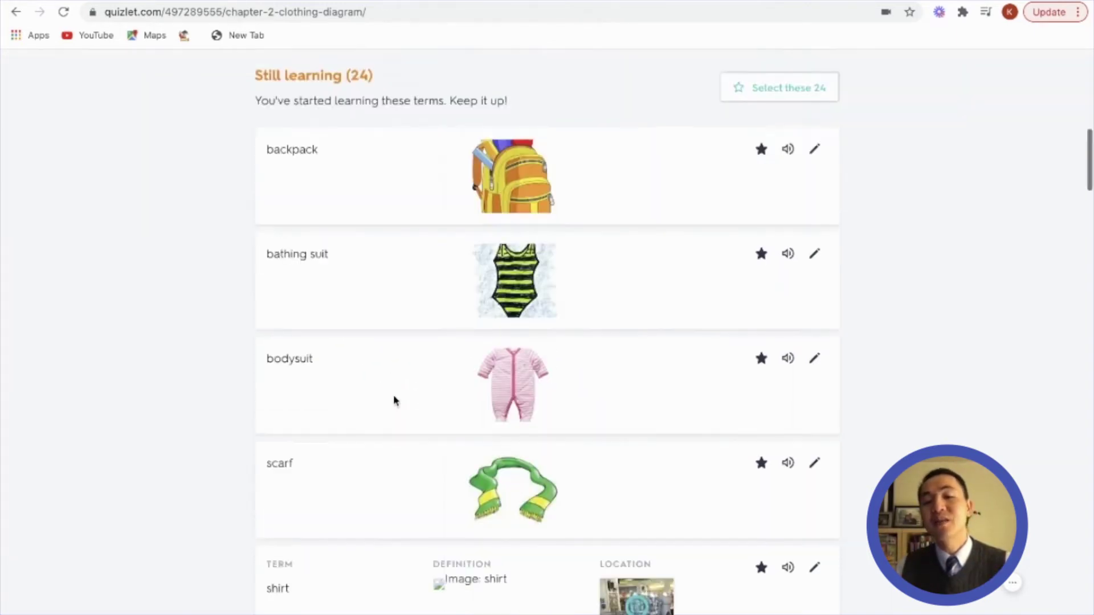
{"action": "scroll", "coordinate": [394, 400], "scroll_direction": "down", "scroll_amount": 20}
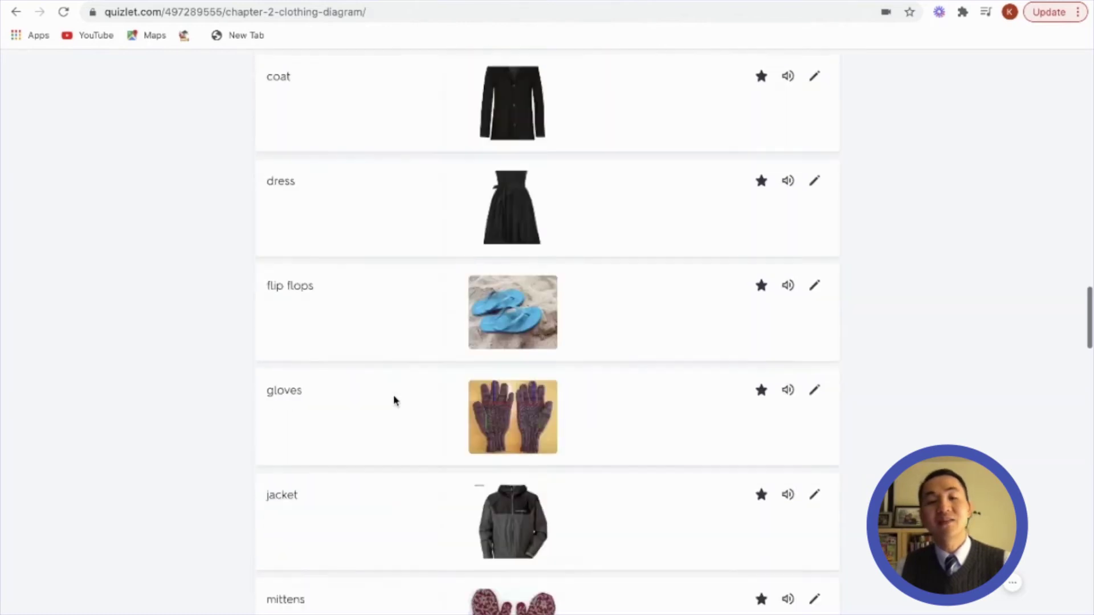
{"action": "scroll", "coordinate": [393, 401], "scroll_direction": "up", "scroll_amount": 20}
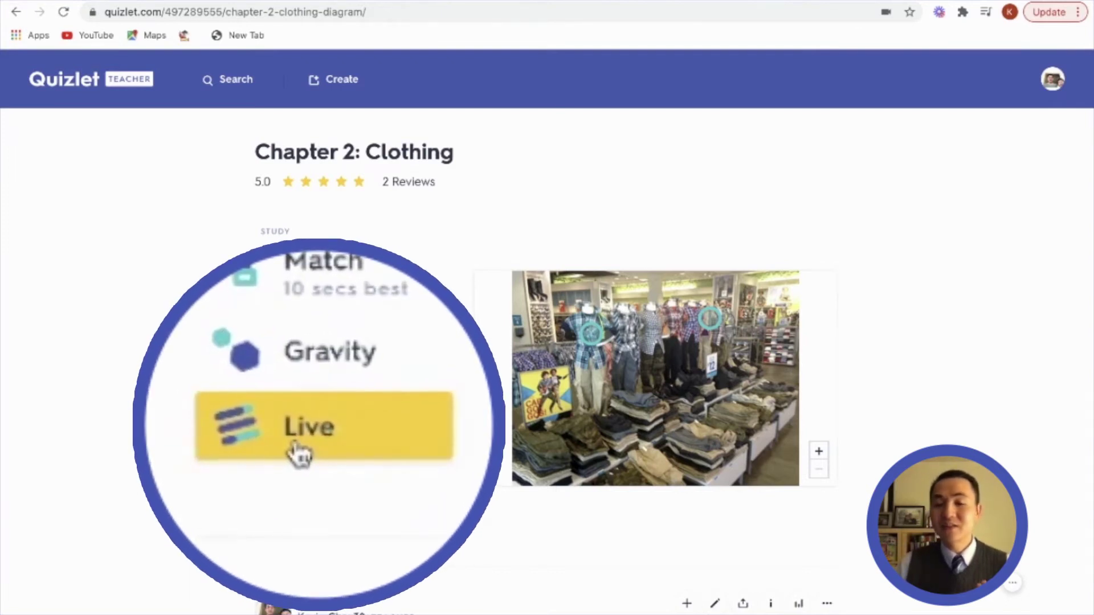
Host a Live game of the set for individual players using the first question/answer format
{"action": "left_click", "coordinate": [296, 453]}
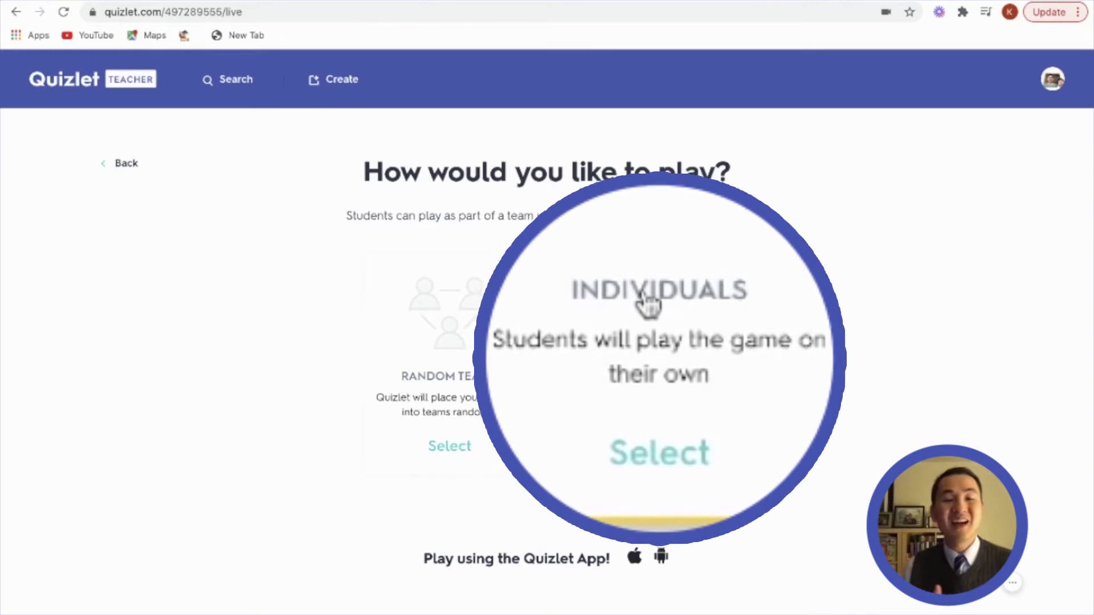
{"action": "left_click", "coordinate": [698, 356]}
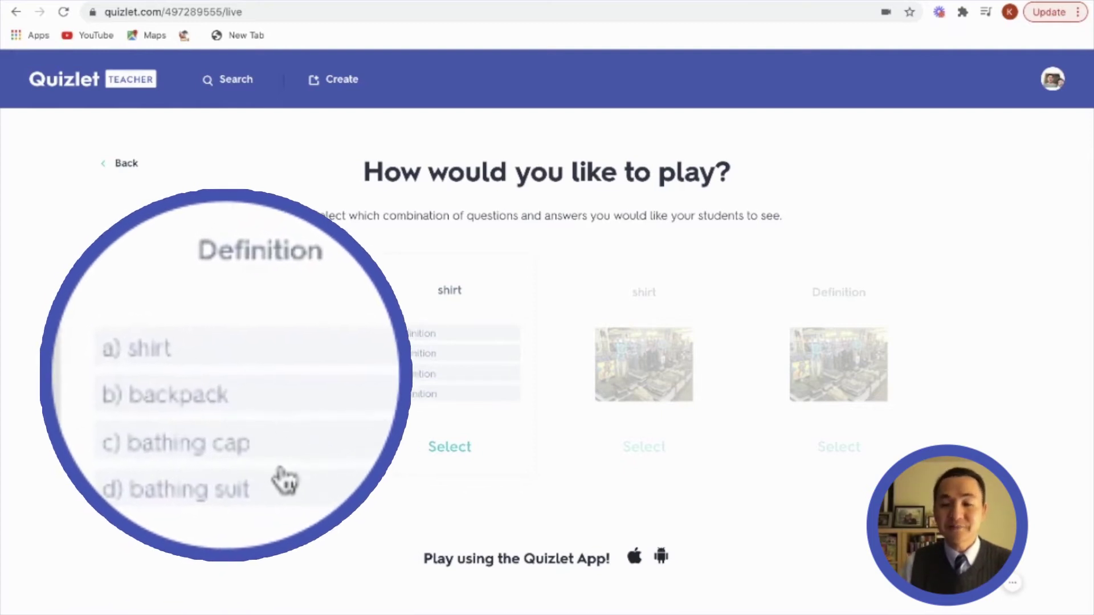
{"action": "left_click", "coordinate": [260, 443]}
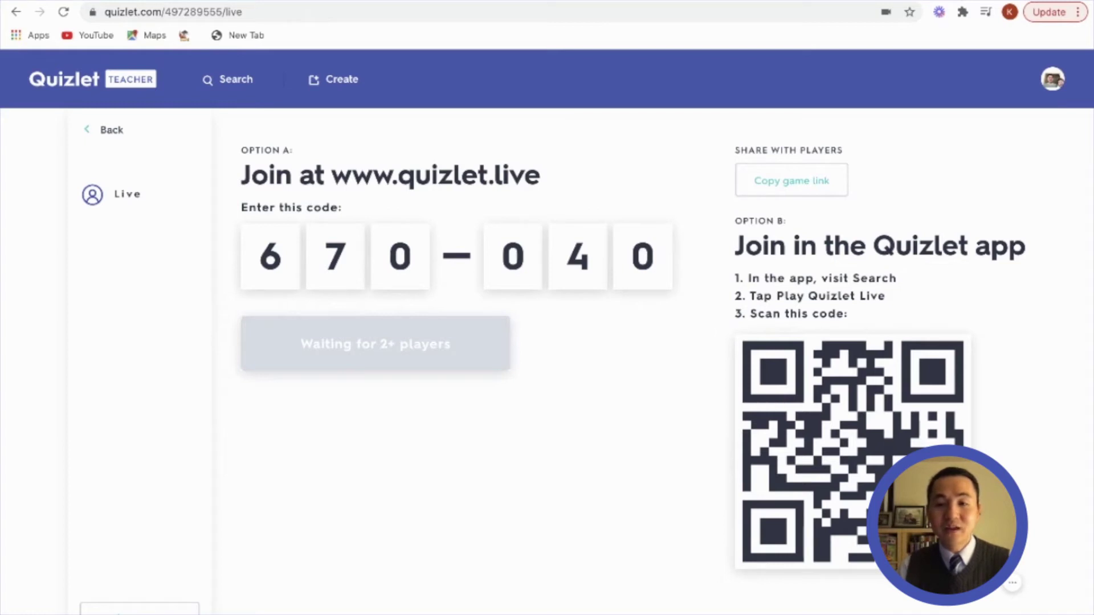
In a new tab, go to quizlet.live and submit join code 670040
{"action": "key", "text": "ctrl+t"}
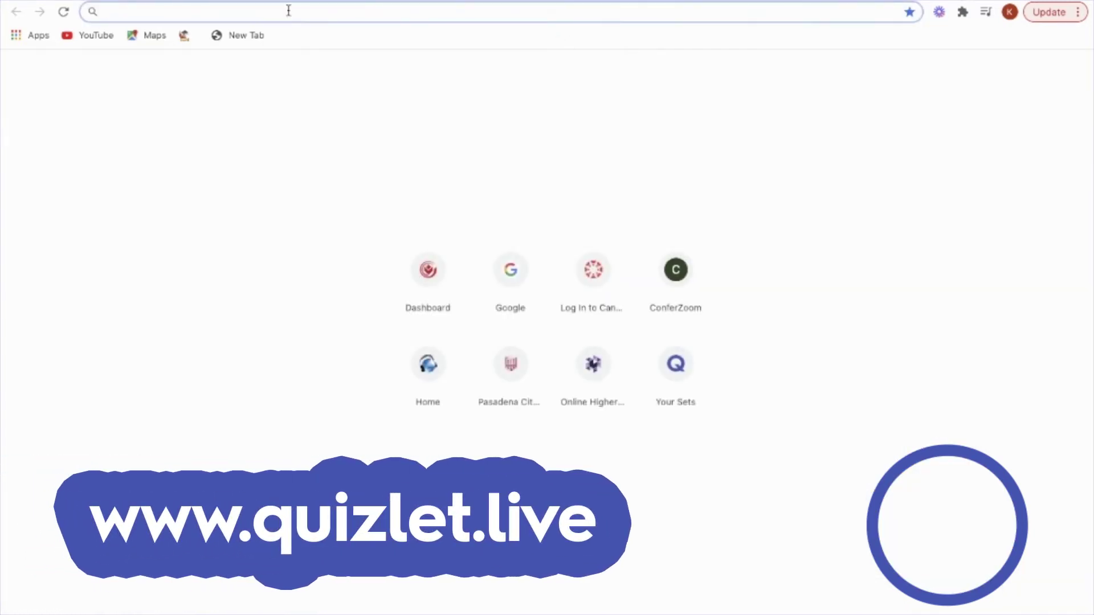
{"action": "type", "text": "www.quizlet.live"}
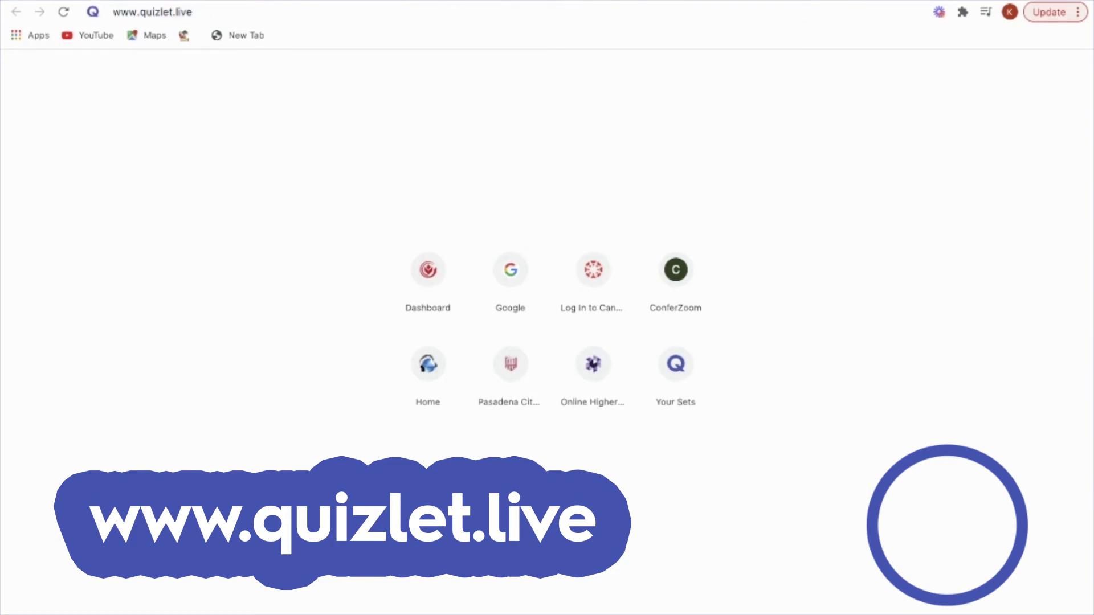
{"action": "key", "text": "ctrl+w"}
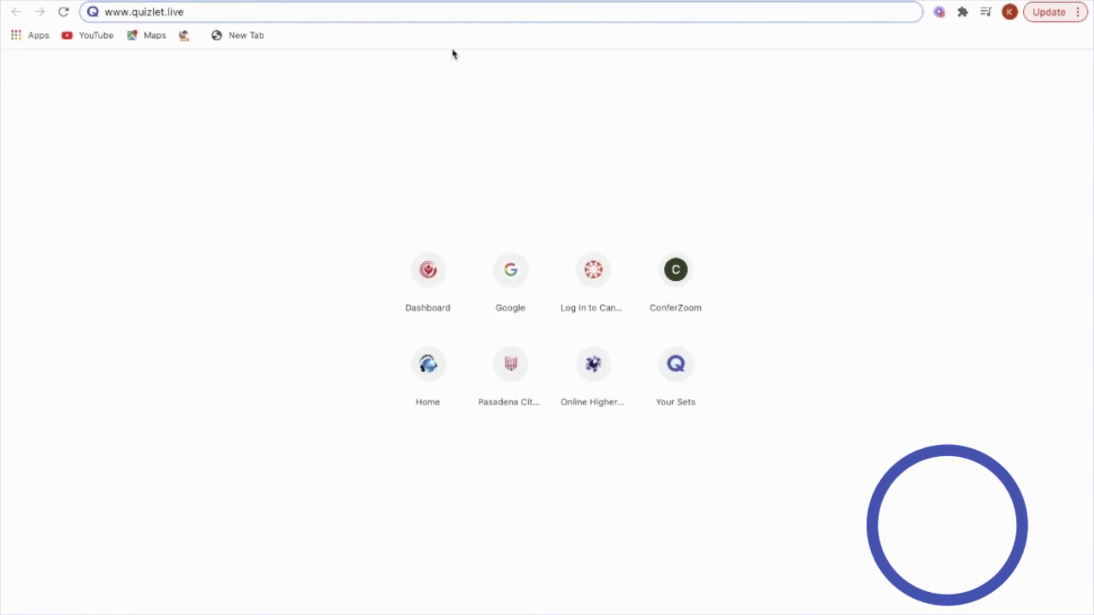
{"action": "key", "text": "Return"}
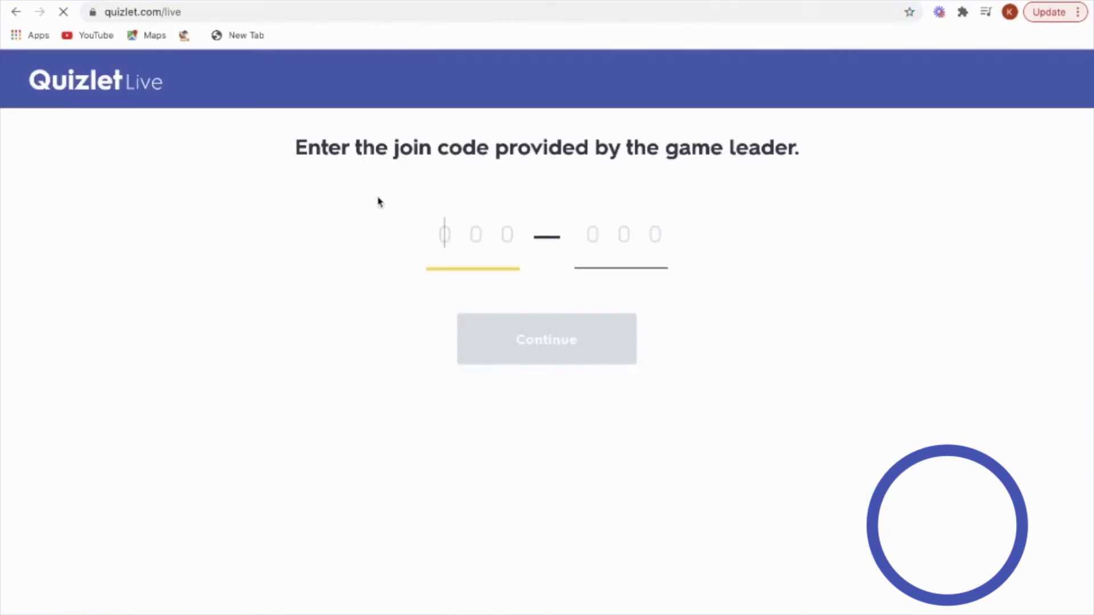
{"action": "type", "text": "670"}
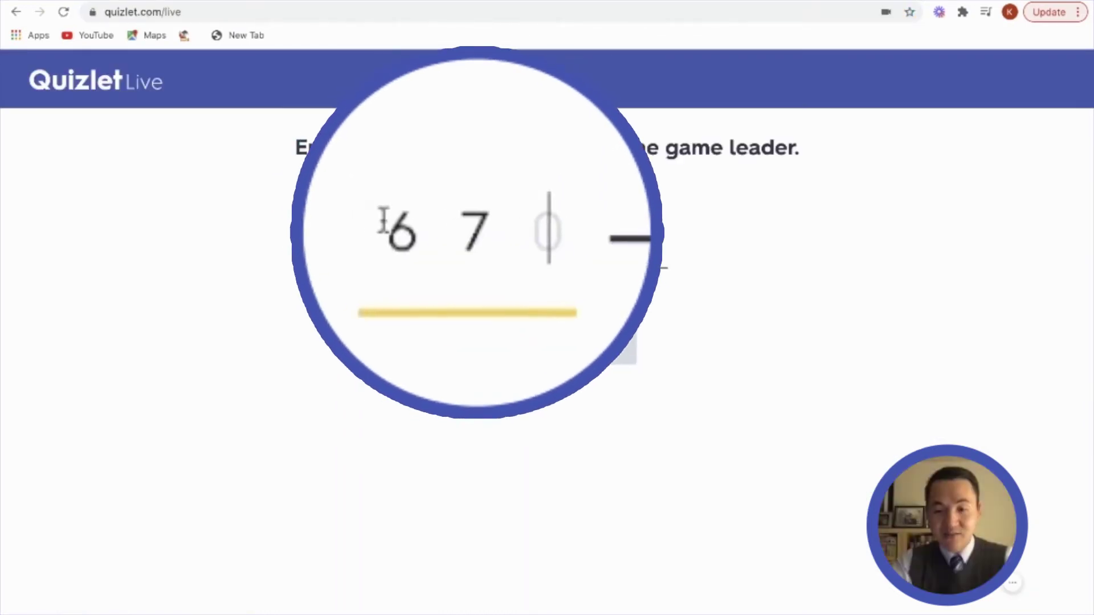
{"action": "type", "text": "040"}
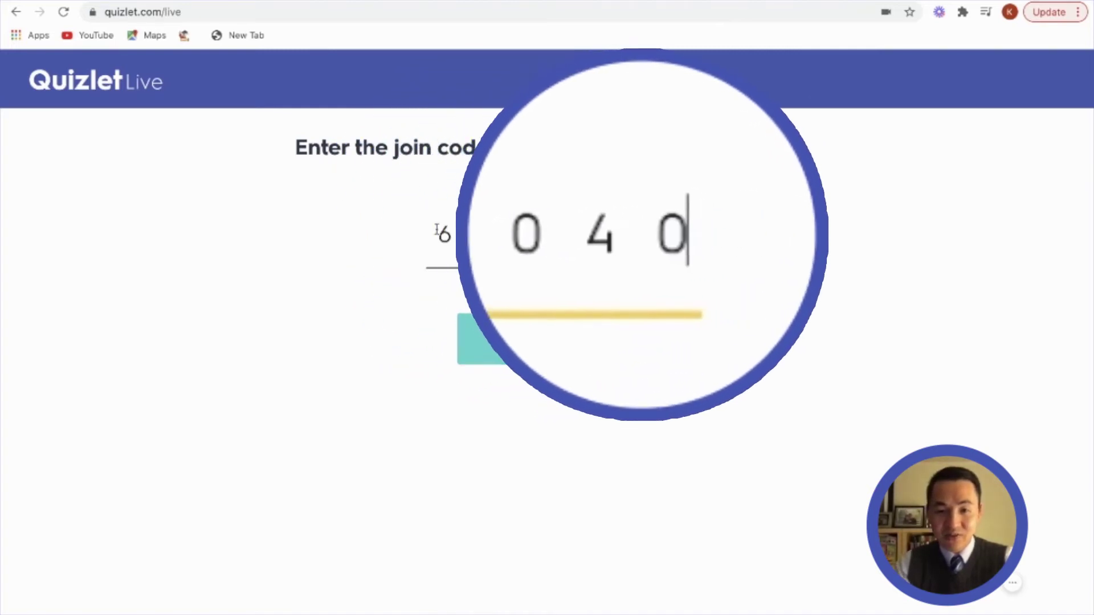
{"action": "left_click", "coordinate": [482, 324]}
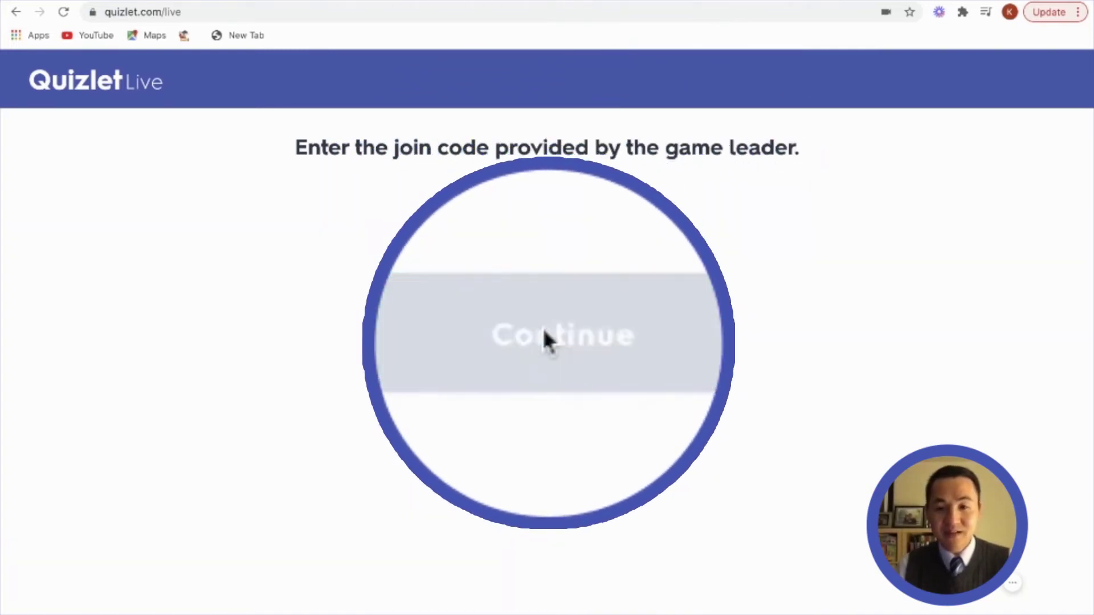
Join the game under a test student's first name
{"action": "type", "text": "Kevin"}
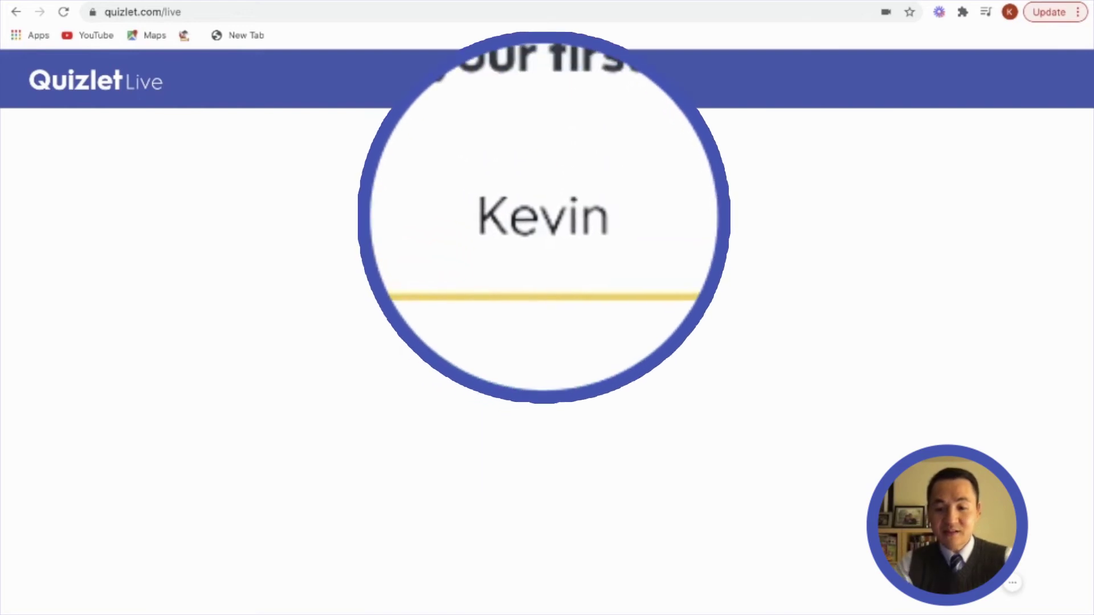
{"action": "type", "text": " 1"}
{"action": "key", "text": "BackSpace"}
{"action": "type", "text": "1"}
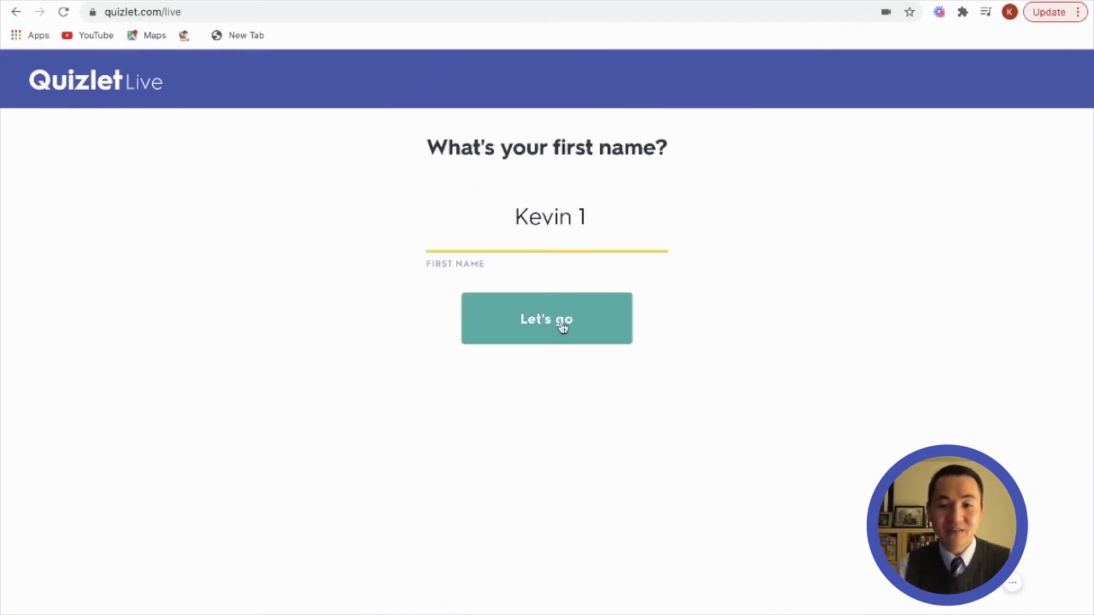
{"action": "left_click", "coordinate": [561, 327]}
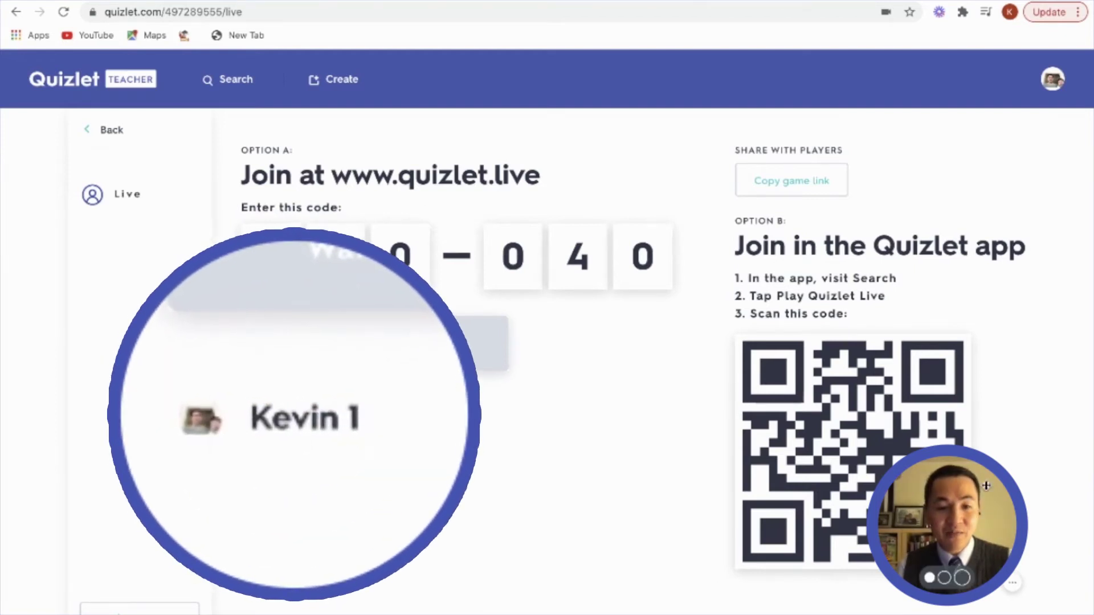
Copy the players' join link while the lobby waits for a second player
{"action": "left_click_drag", "start_coordinate": [980, 472], "coordinate": [648, 477]}
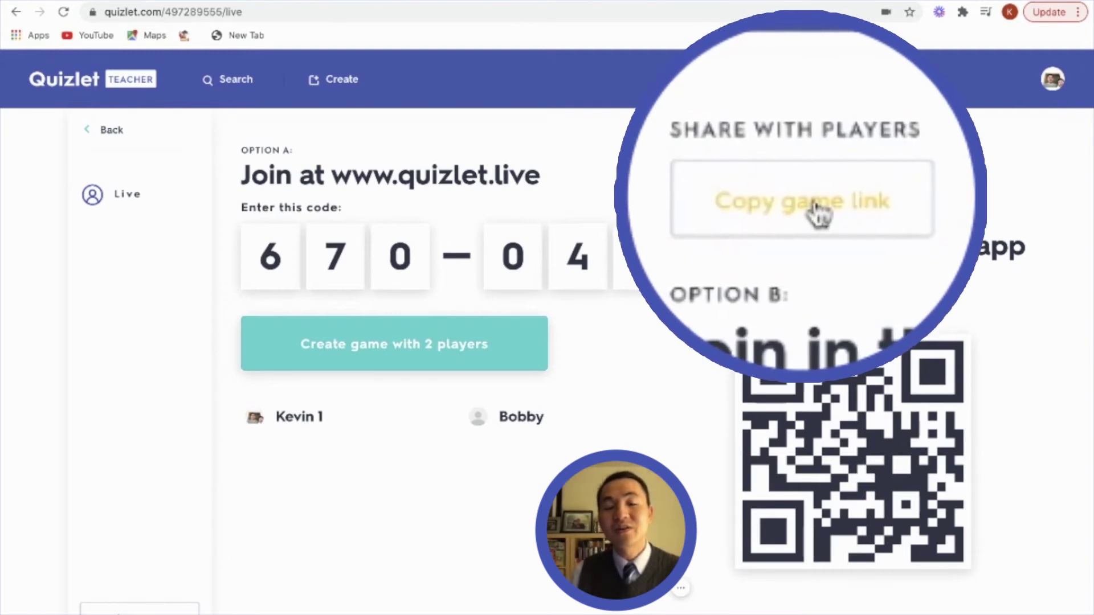
{"action": "left_click", "coordinate": [819, 214]}
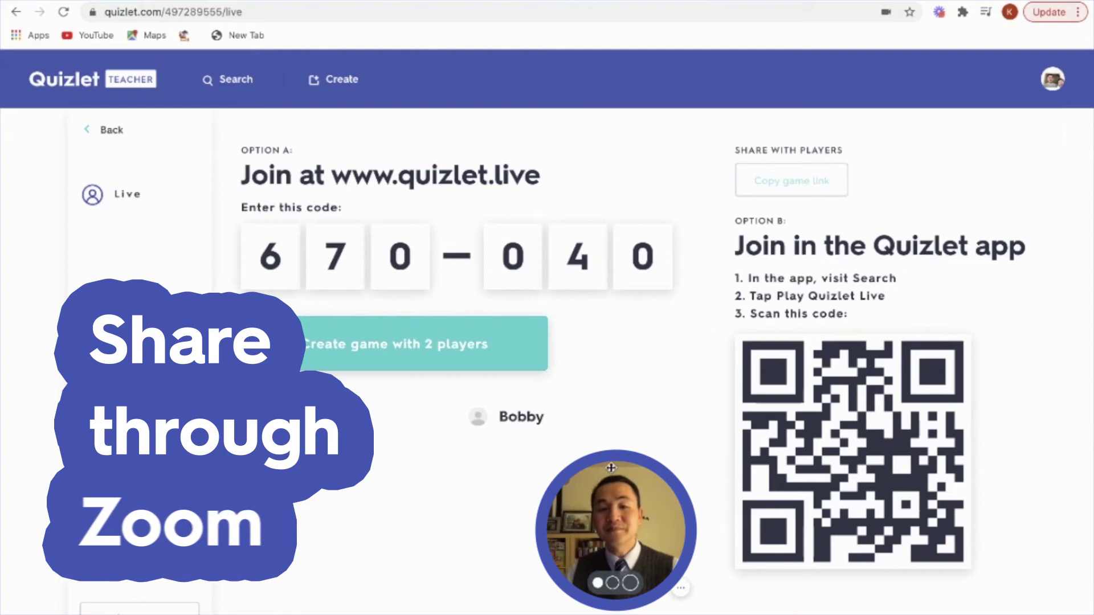
{"action": "left_click_drag", "start_coordinate": [602, 464], "coordinate": [973, 467]}
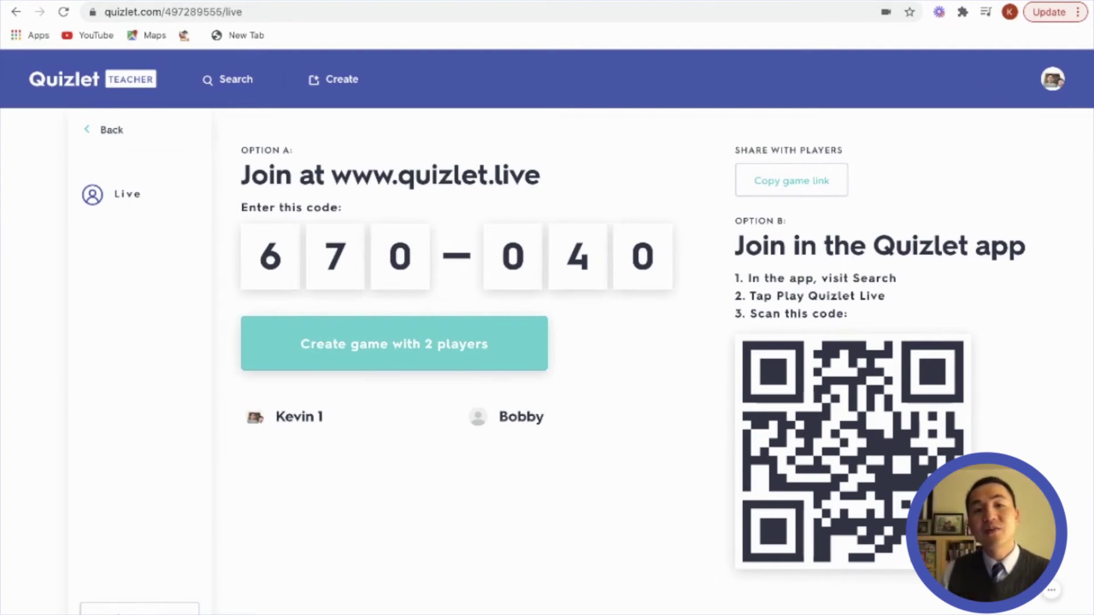
In a new tab, go to Remind and open the ESLV 3000/3001 Spring 2020 class
{"action": "key", "text": "ctrl+t"}
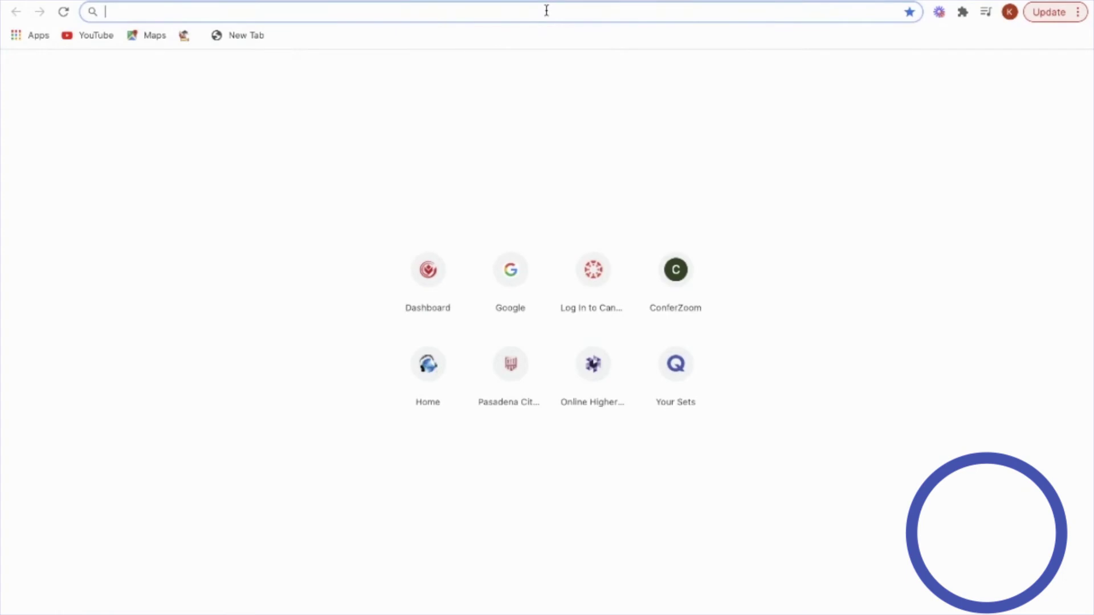
{"action": "type", "text": "www.remd"}
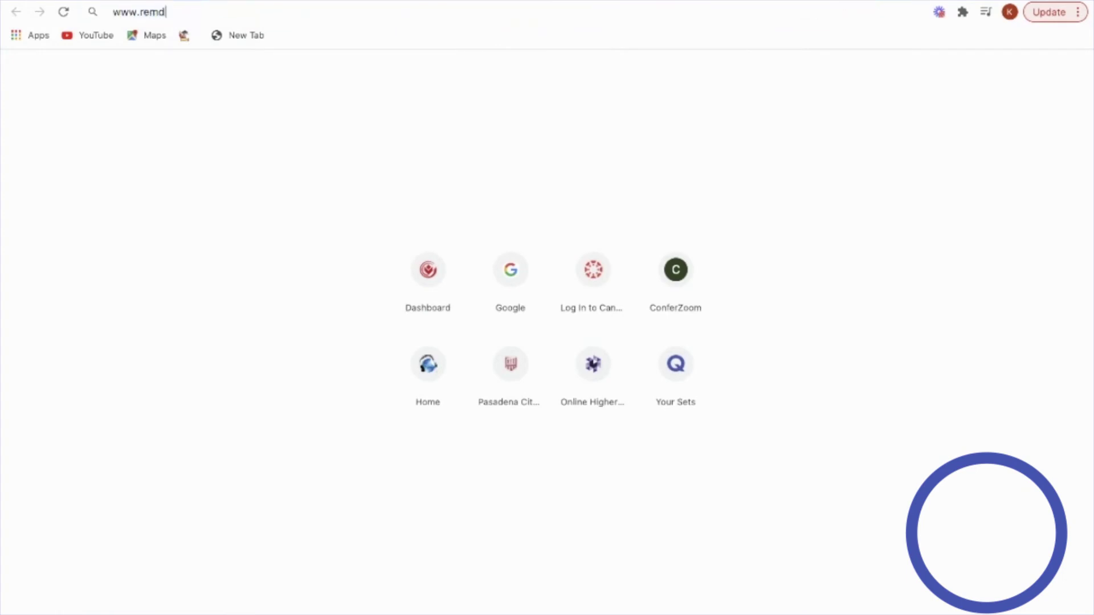
{"action": "key", "text": "BackSpace"}
{"action": "type", "text": "ind.com"}
{"action": "key", "text": "Return"}
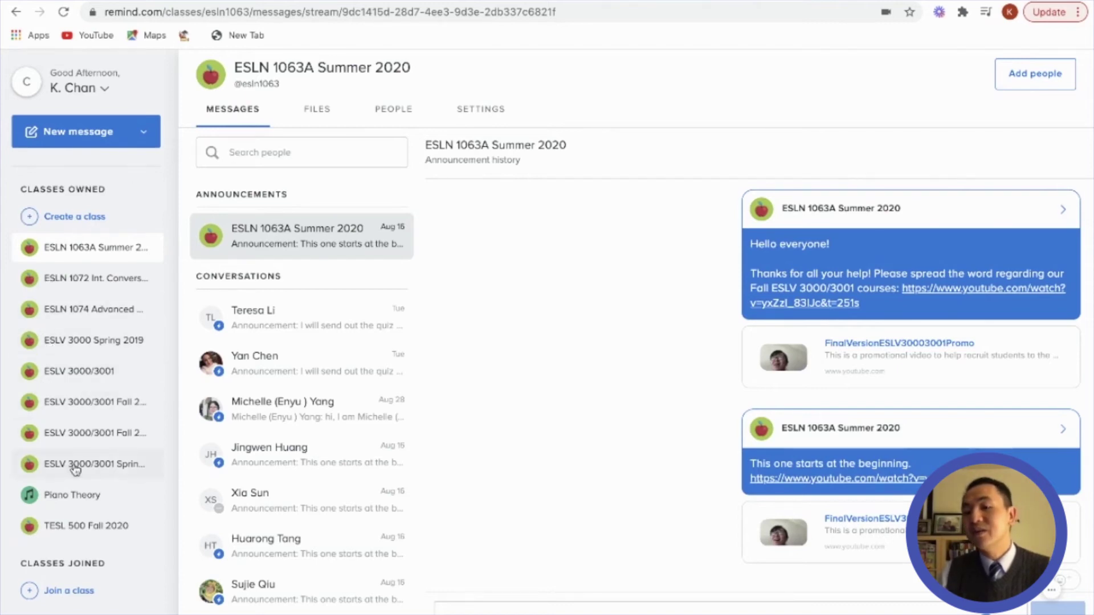
{"action": "left_click", "coordinate": [83, 465]}
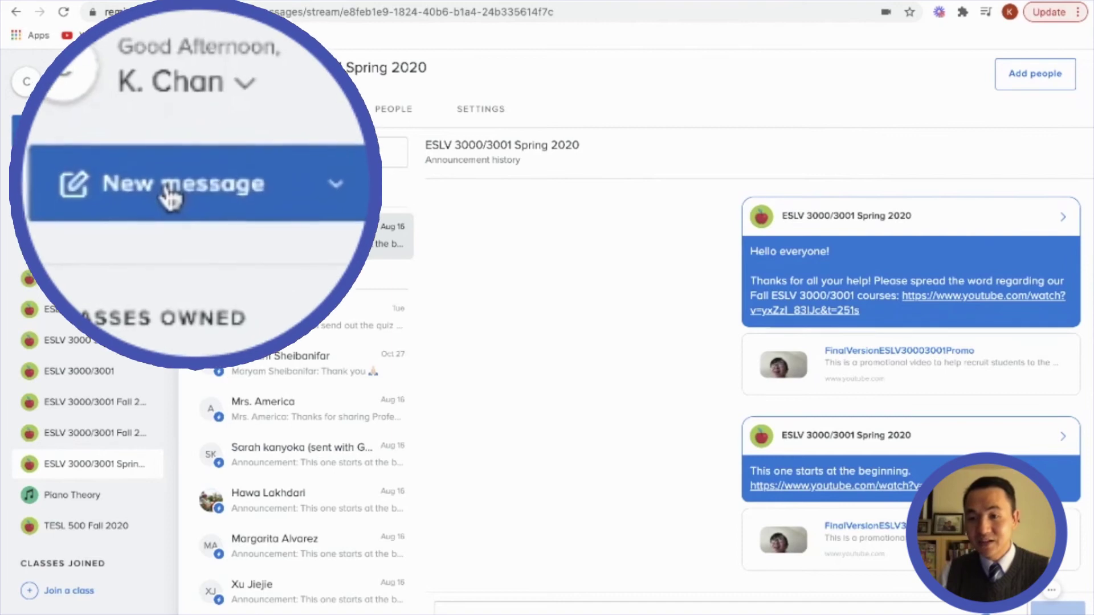
Send ESLV 3000 Spring 2019 a new message with the pasted Quizlet Live link
{"action": "left_click", "coordinate": [73, 128]}
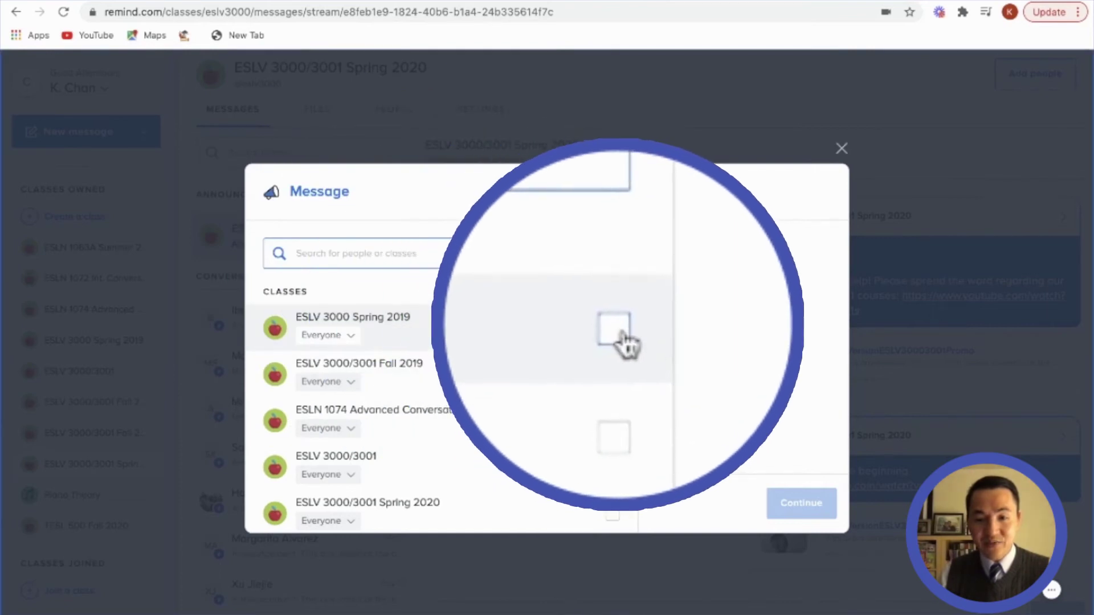
{"action": "left_click", "coordinate": [614, 329]}
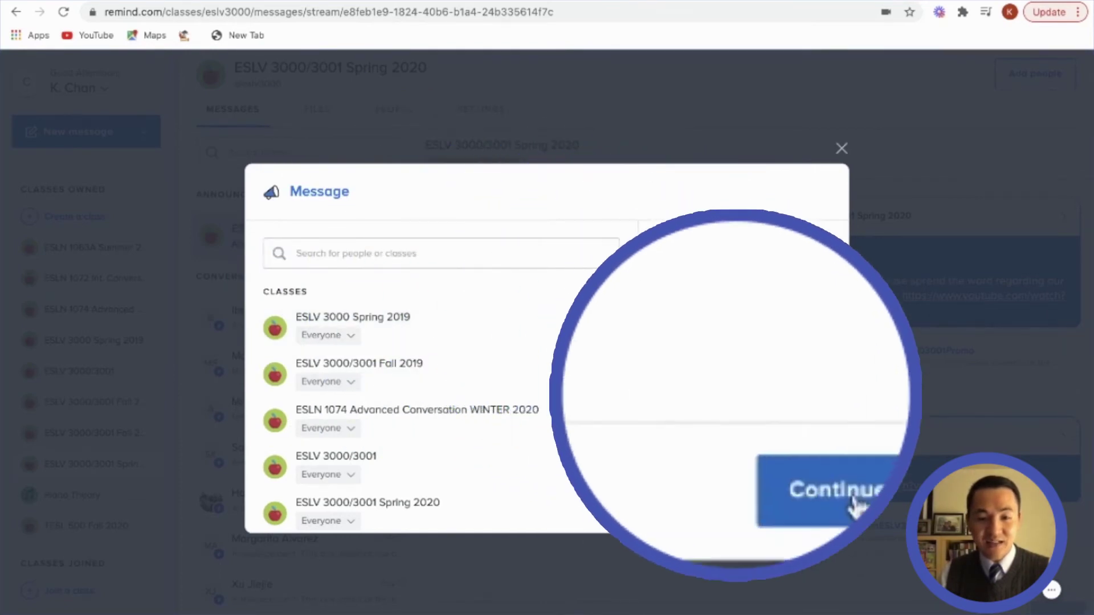
{"action": "left_click", "coordinate": [787, 498]}
{"action": "left_click", "coordinate": [433, 295]}
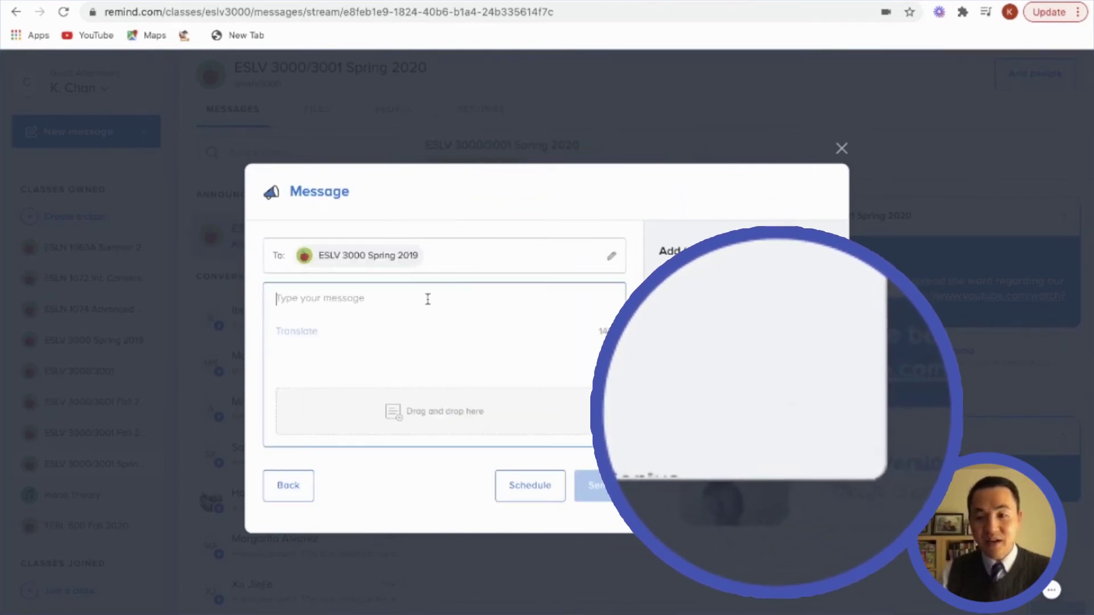
{"action": "key", "text": "ctrl+v"}
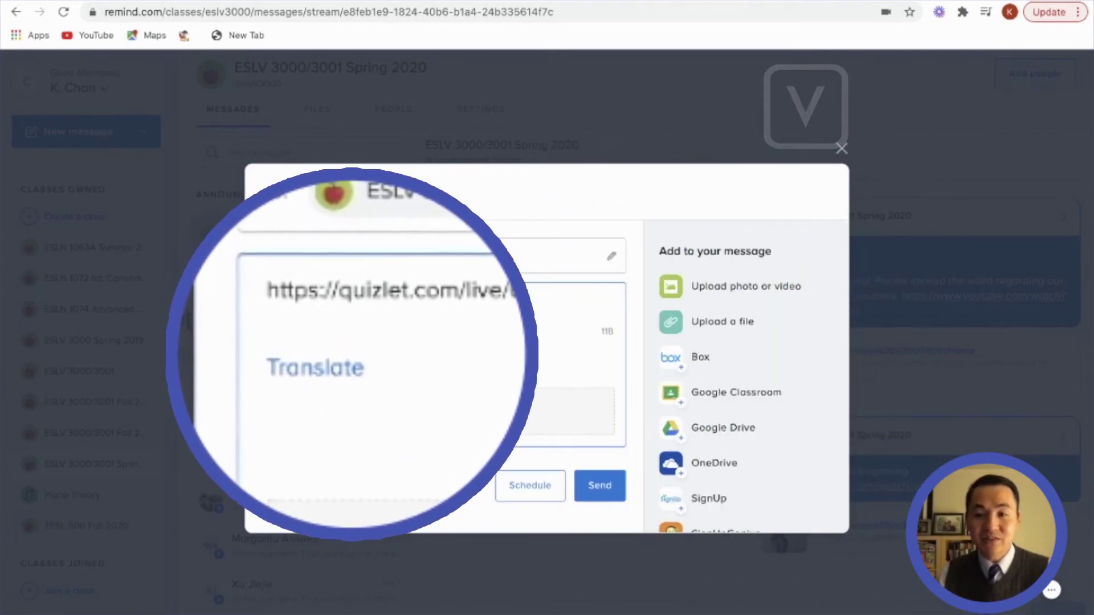
{"action": "left_click", "coordinate": [605, 487]}
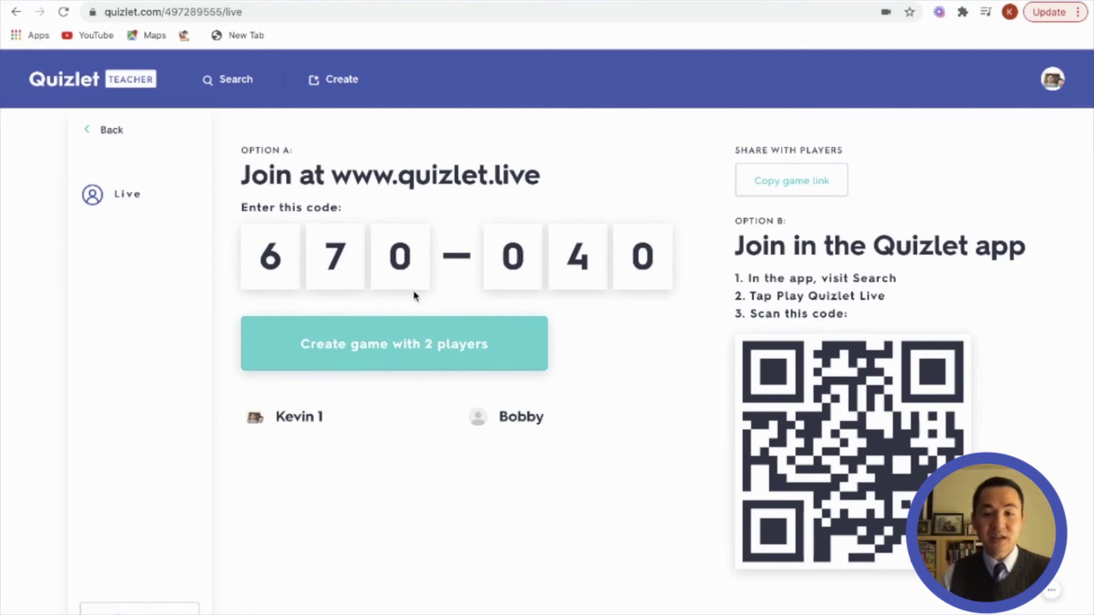
Create the game with the 2 joined players, placing them on the Chameleons and Koalas teams
{"action": "left_click", "coordinate": [491, 316]}
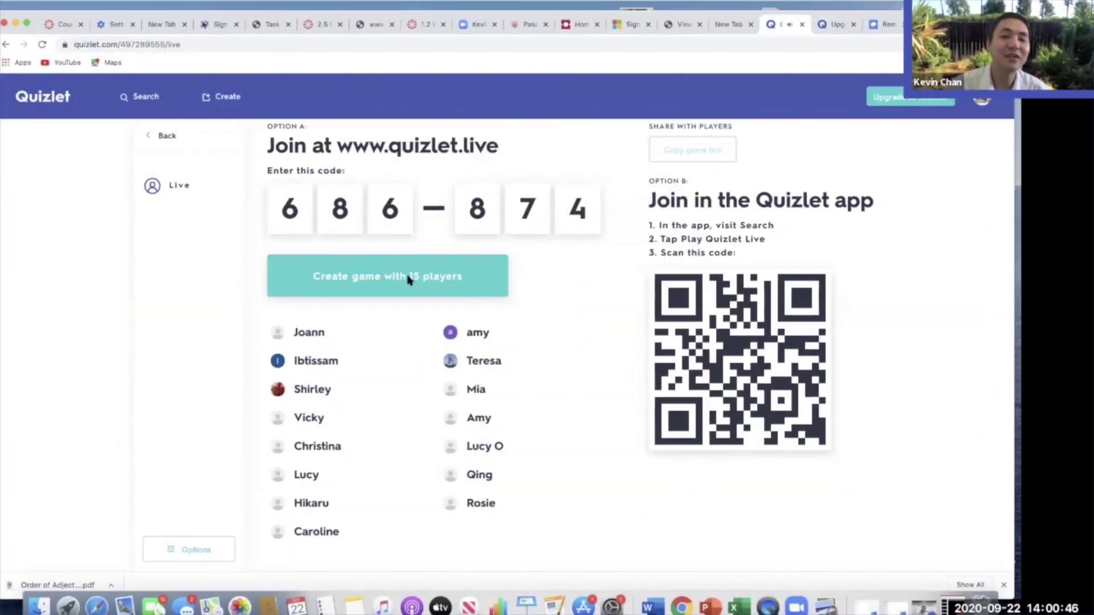
Create the game with all 15 players, each on its own animal-named team
{"action": "left_click", "coordinate": [408, 280]}
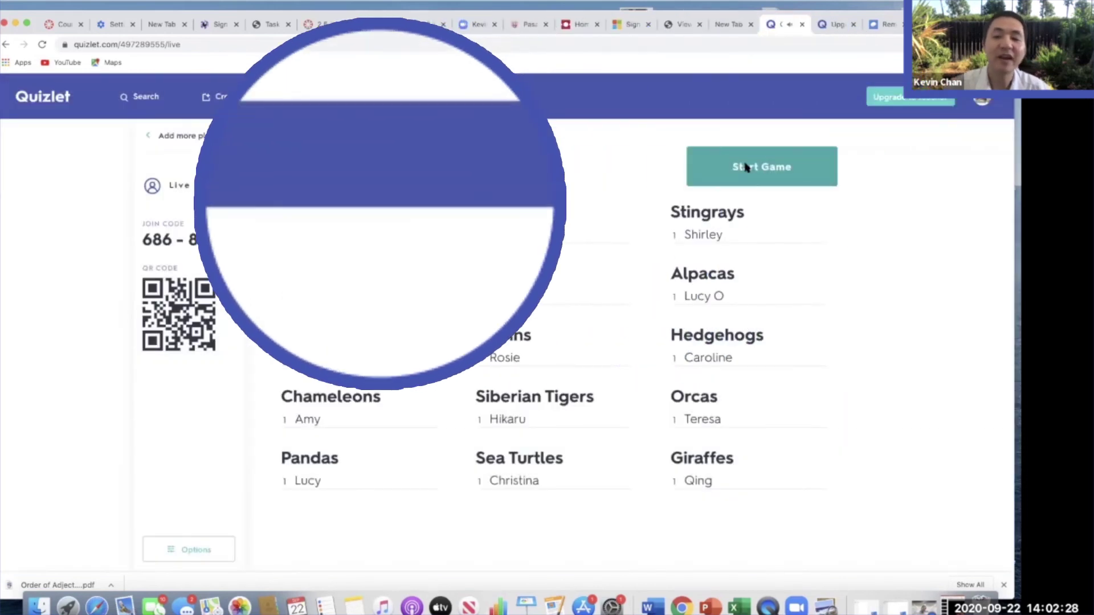
Start the game despite disconnected players and follow the team progress board
{"action": "left_click", "coordinate": [746, 169]}
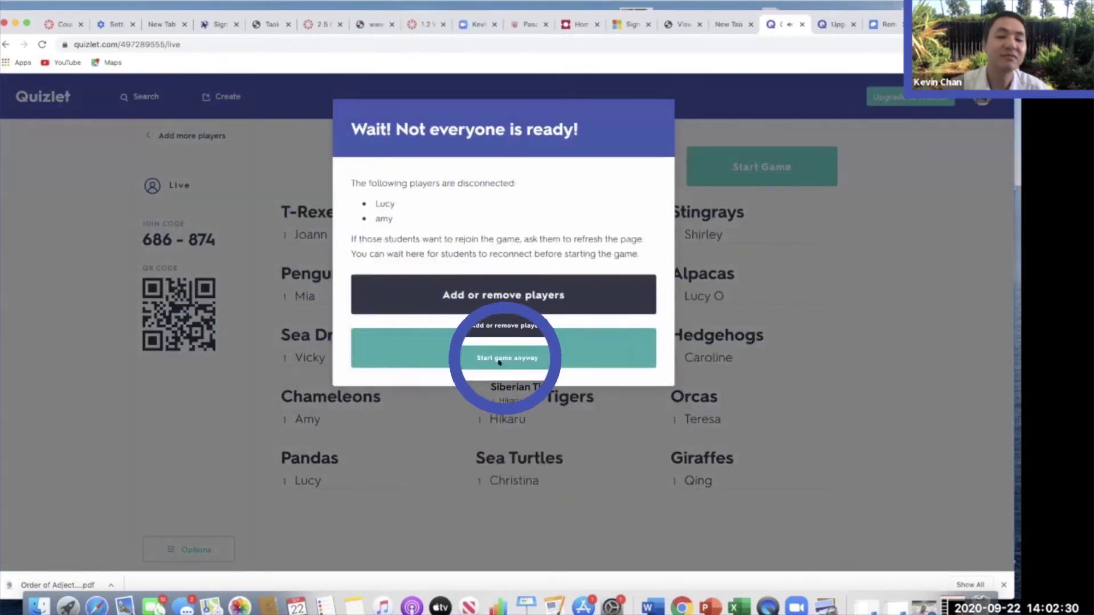
{"action": "left_click", "coordinate": [496, 359]}
{"action": "scroll", "coordinate": [525, 244], "scroll_direction": "down", "scroll_amount": 3}
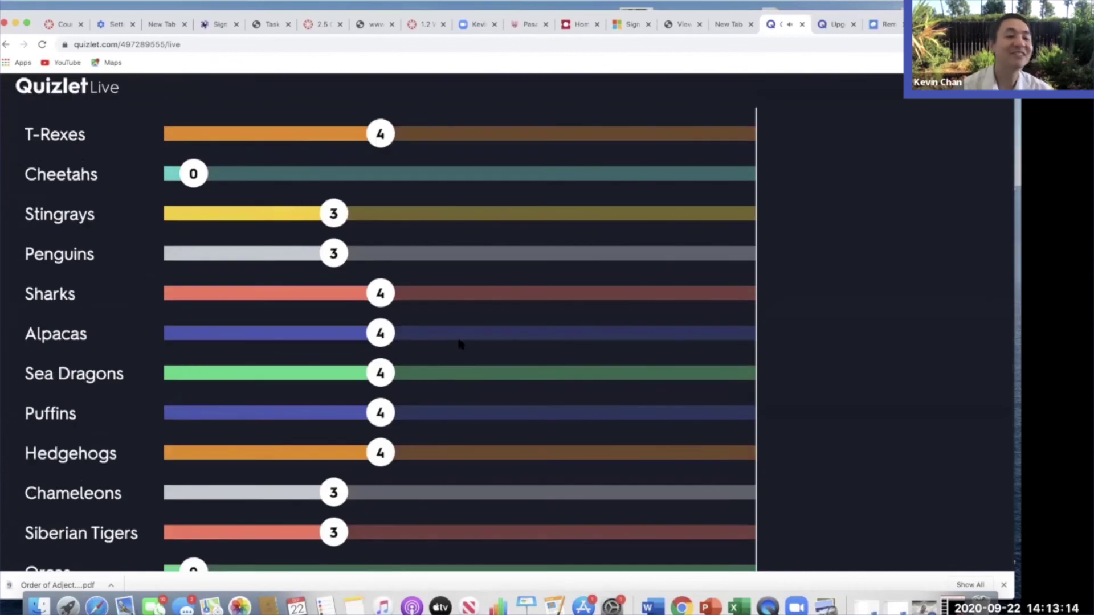
{"action": "scroll", "coordinate": [459, 343], "scroll_direction": "down", "scroll_amount": 1}
{"action": "scroll", "coordinate": [460, 344], "scroll_direction": "down", "scroll_amount": 2}
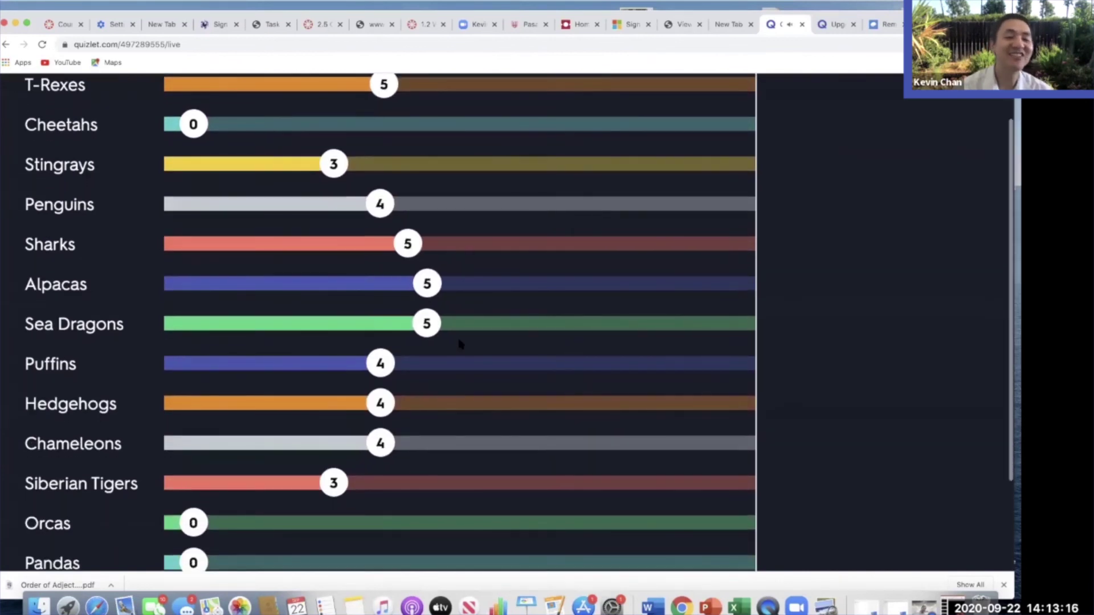
{"action": "scroll", "coordinate": [460, 344], "scroll_direction": "down", "scroll_amount": 2}
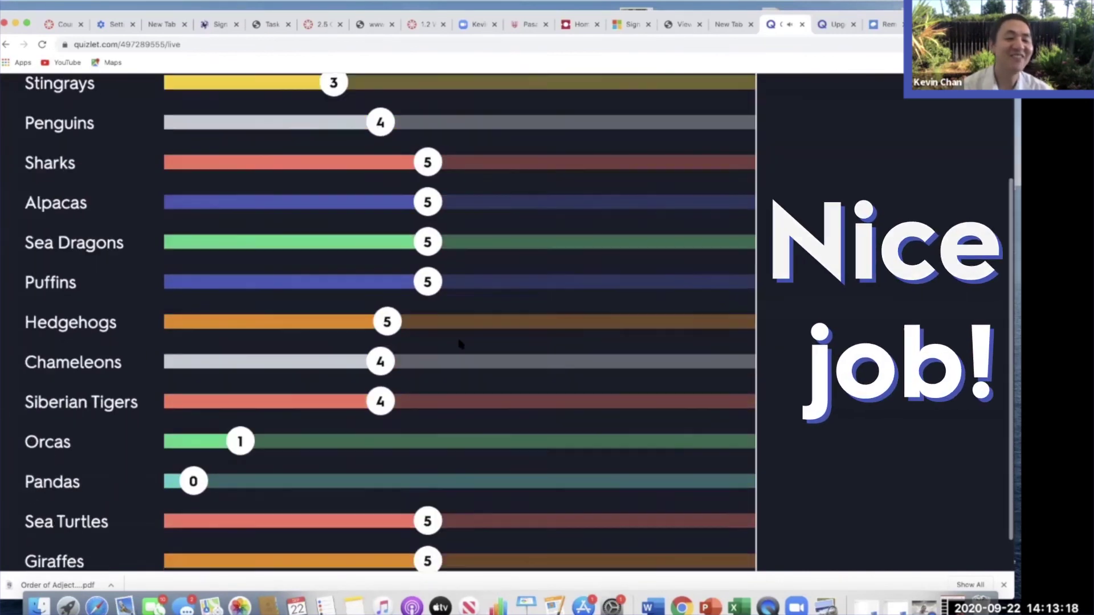
{"action": "scroll", "coordinate": [461, 344], "scroll_direction": "up", "scroll_amount": 1}
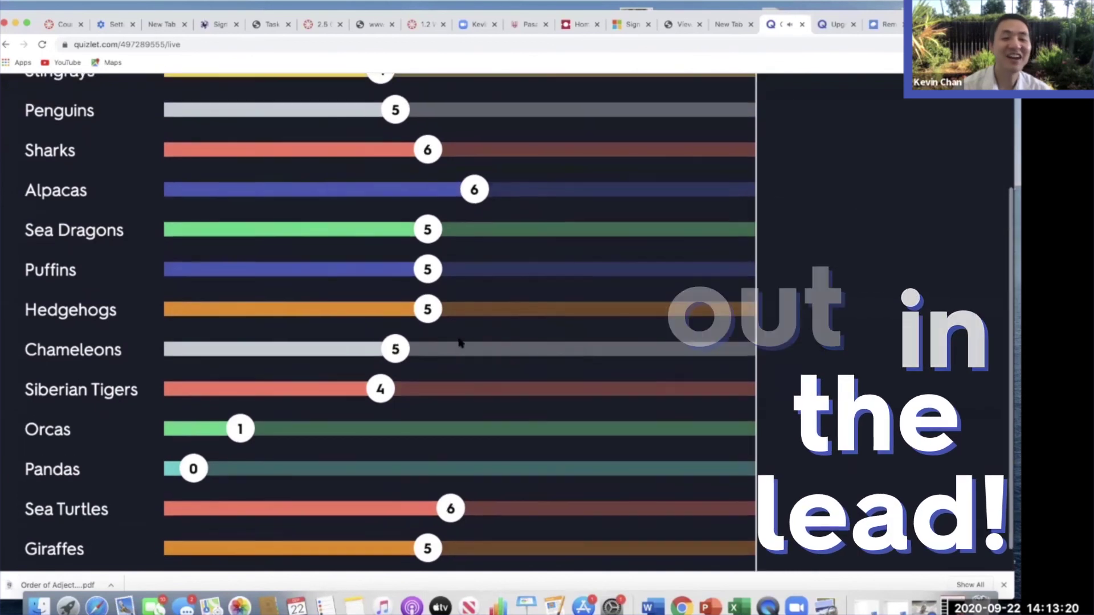
{"action": "scroll", "coordinate": [460, 343], "scroll_direction": "down", "scroll_amount": 1}
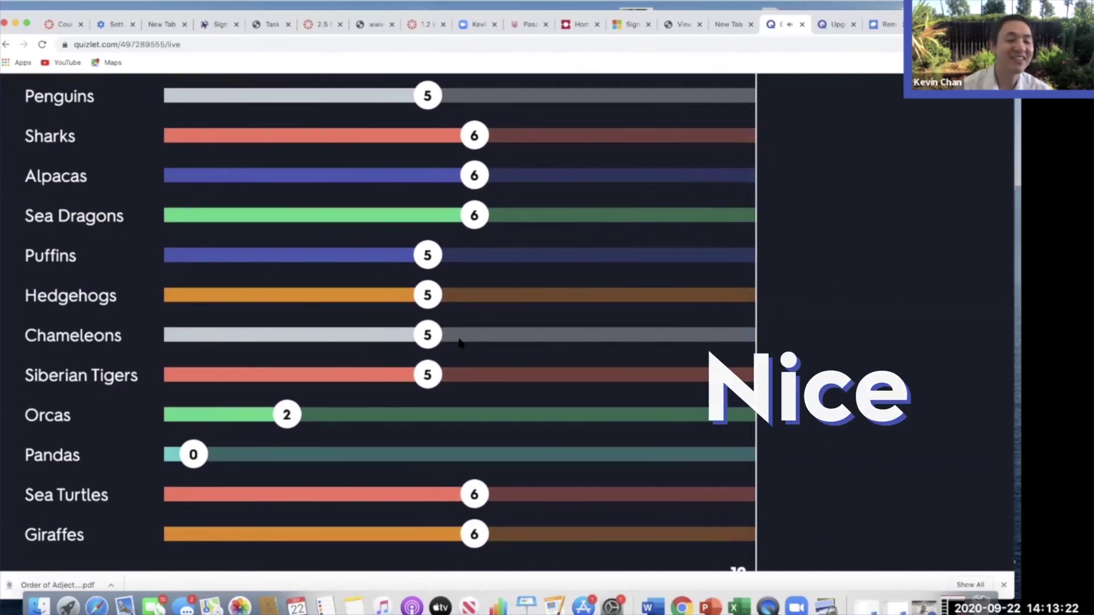
{"action": "scroll", "coordinate": [460, 343], "scroll_direction": "down", "scroll_amount": 1}
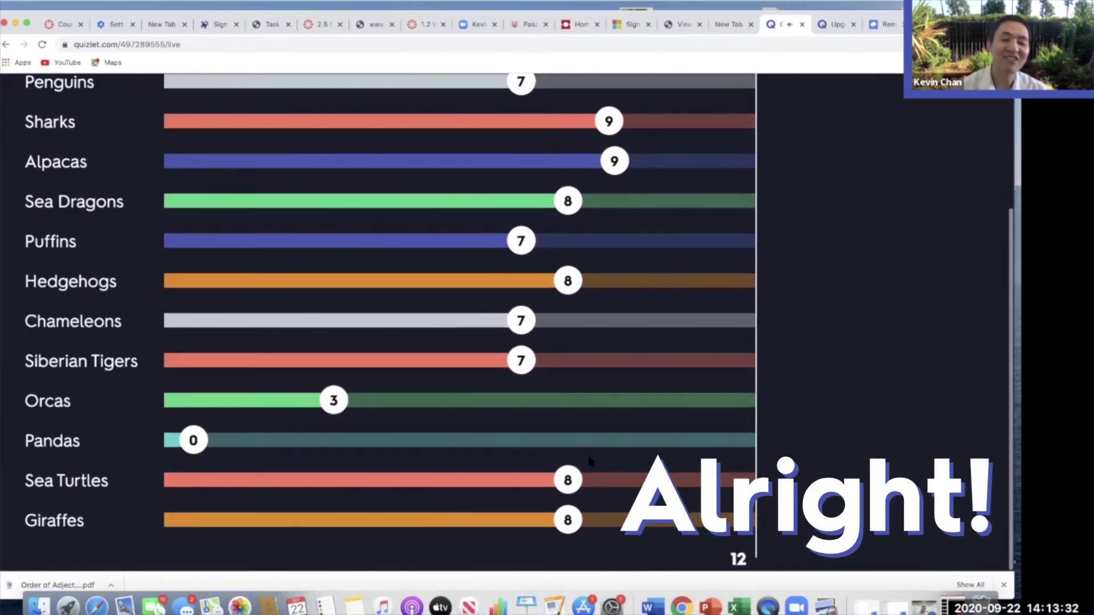
{"action": "scroll", "coordinate": [590, 460], "scroll_direction": "up", "scroll_amount": 2}
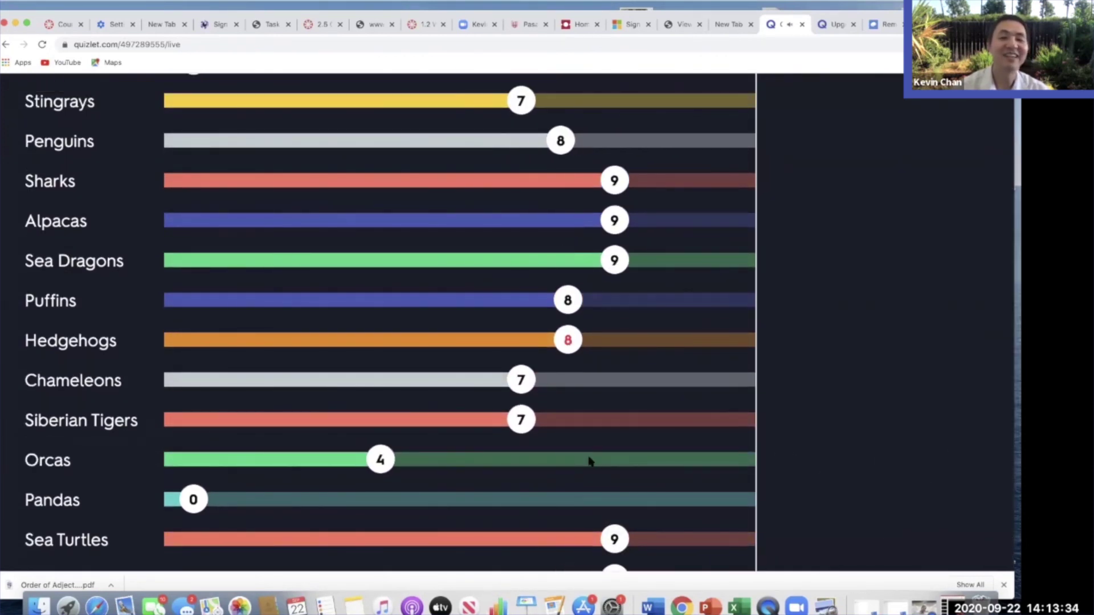
{"action": "scroll", "coordinate": [590, 460], "scroll_direction": "up", "scroll_amount": 3}
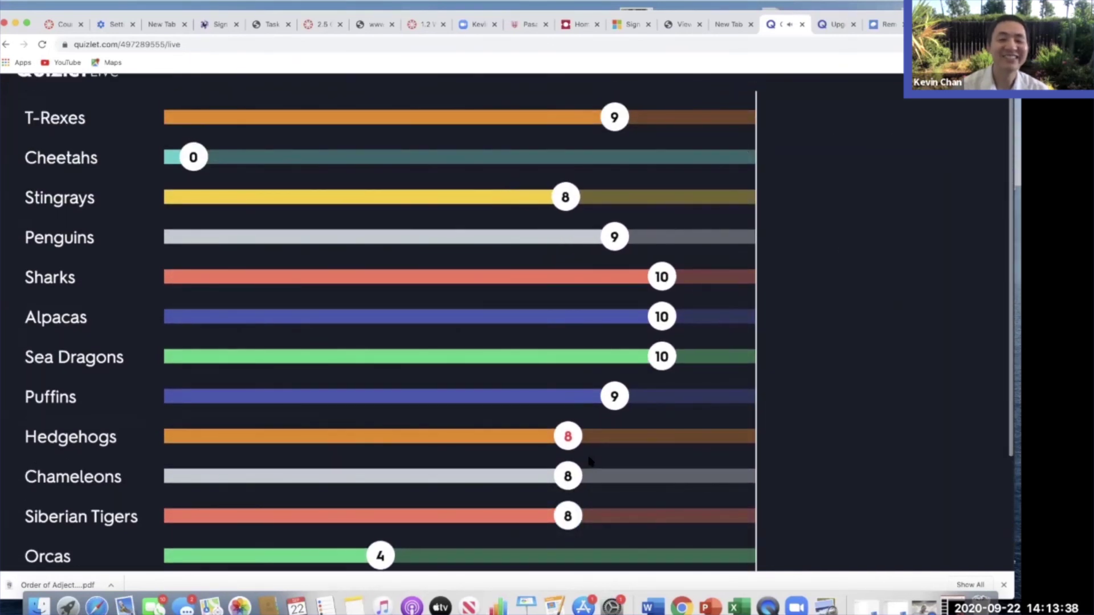
{"action": "scroll", "coordinate": [589, 460], "scroll_direction": "up", "scroll_amount": 1}
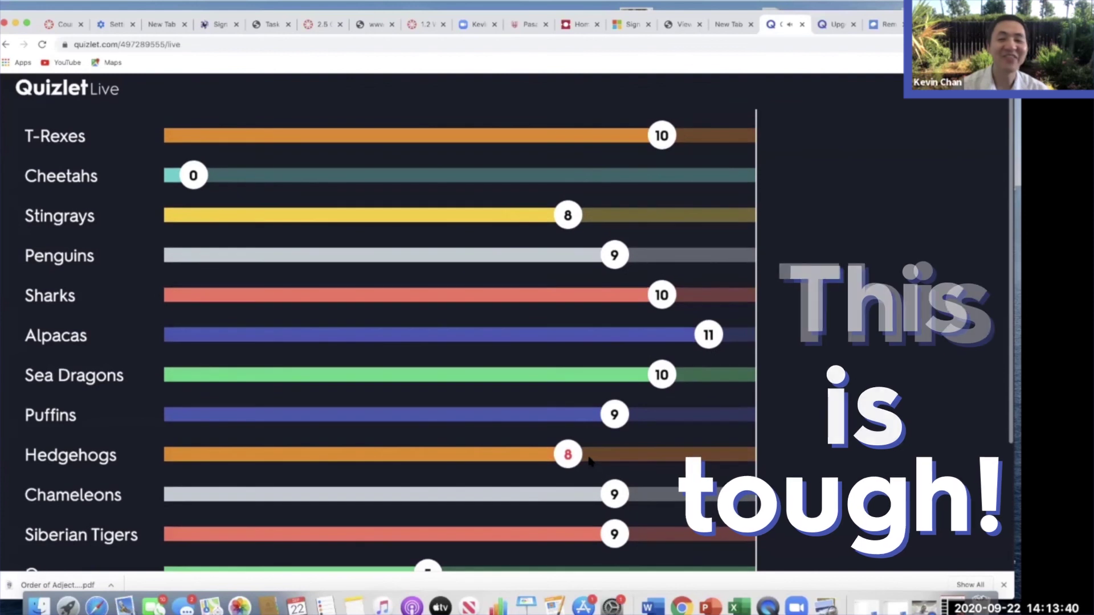